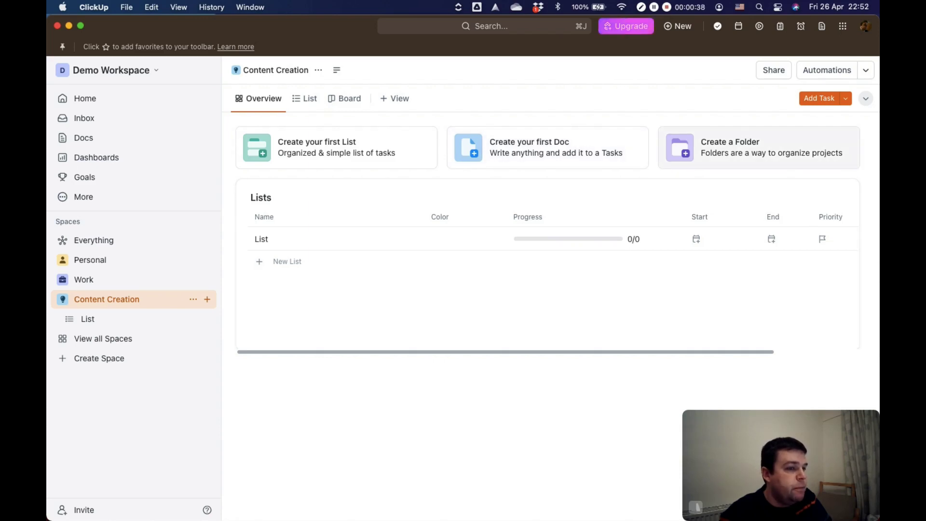
Step: Create a folder named Folder 1 in the Content Creation space
left_click(758, 147)
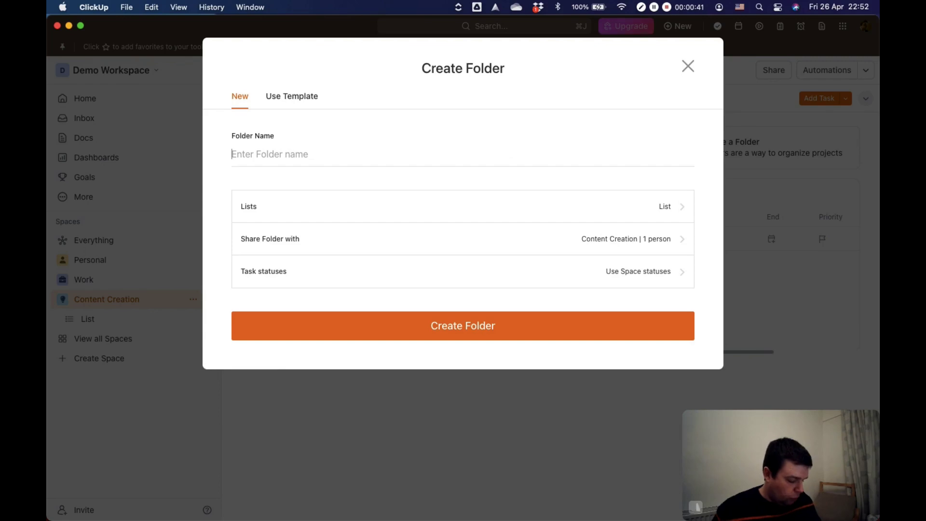
type("Folder 1")
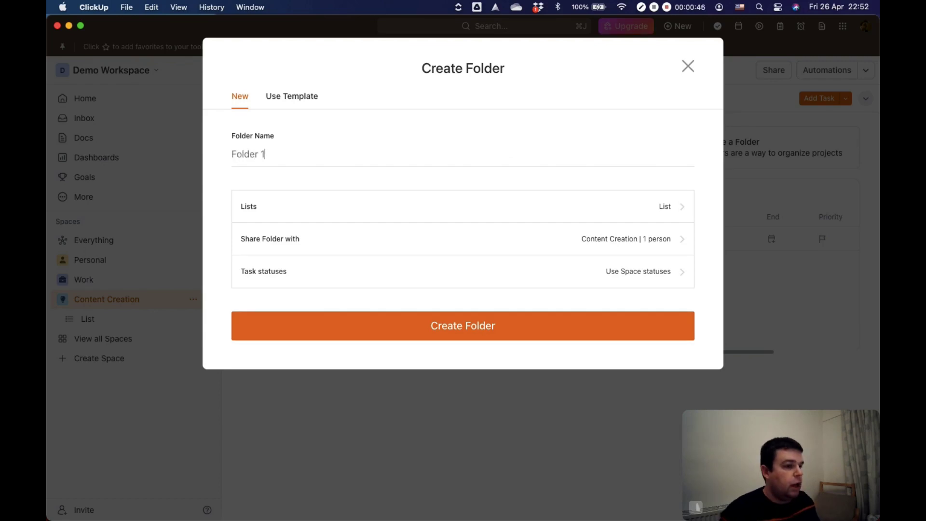
key("Return")
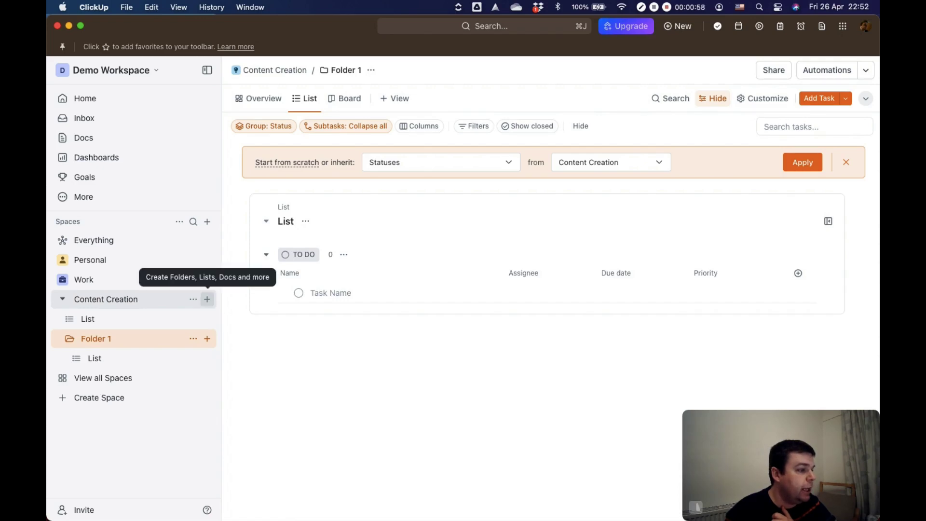
Step: Add a second folder named Folder 2 to the Content Creation space
left_click(207, 299)
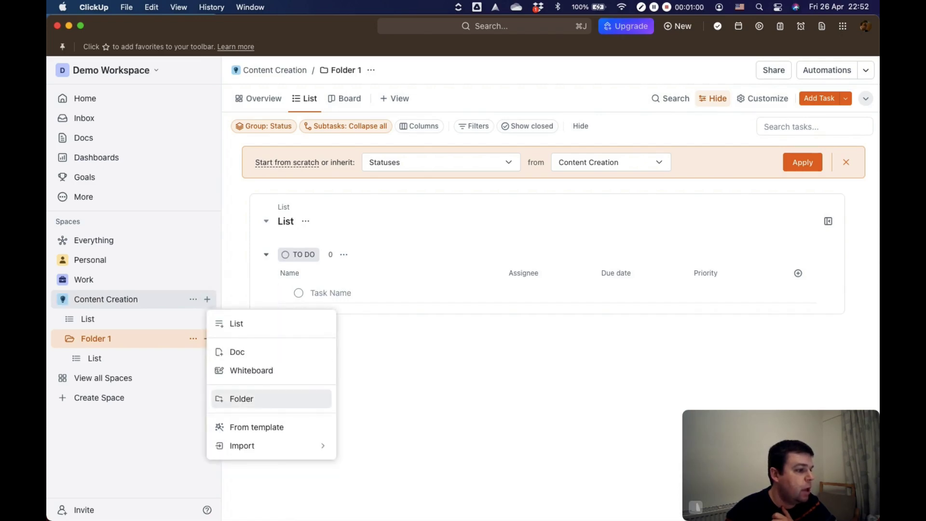
left_click(241, 398)
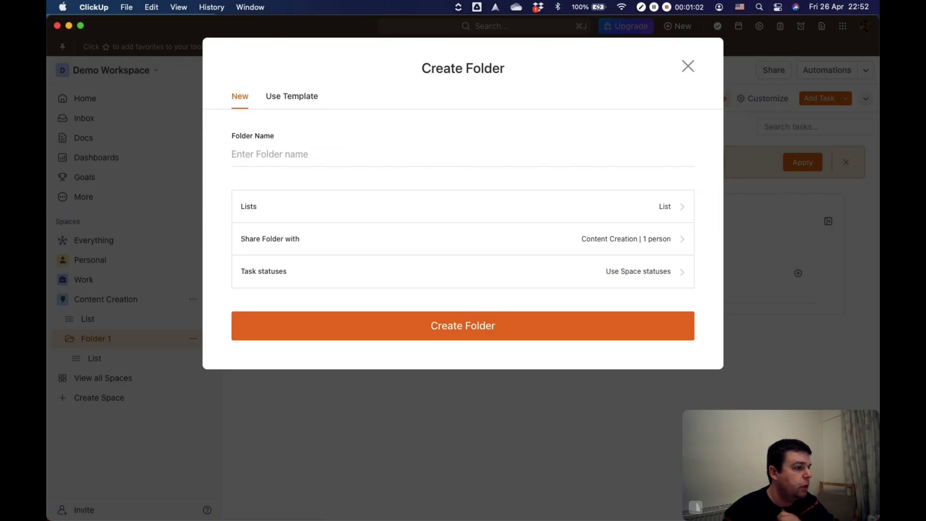
type("Folder 2")
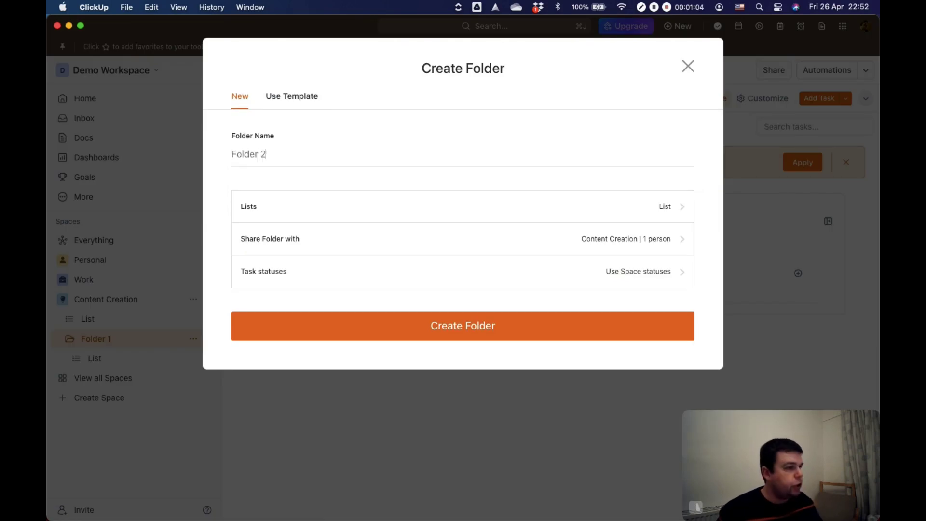
key("Return")
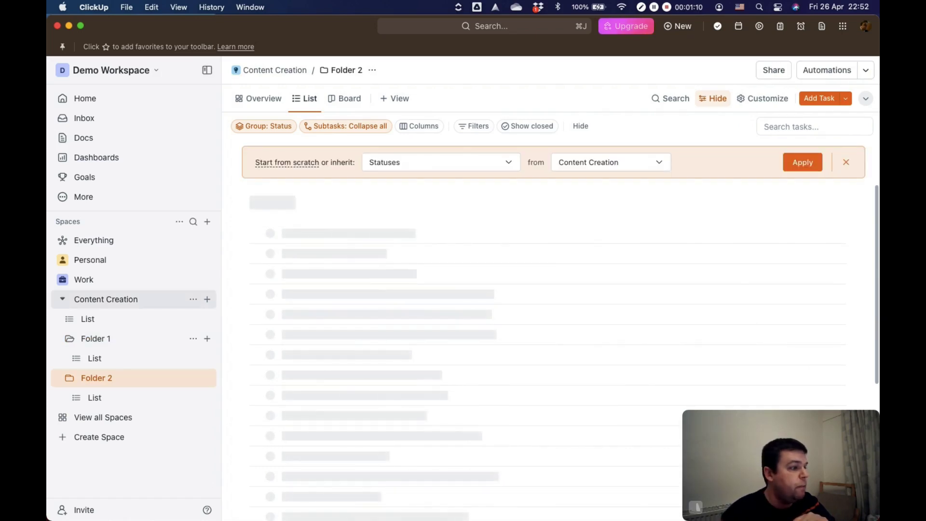
Step: Create a list named List 1 directly in the Content Creation space, outside any folder
left_click(105, 300)
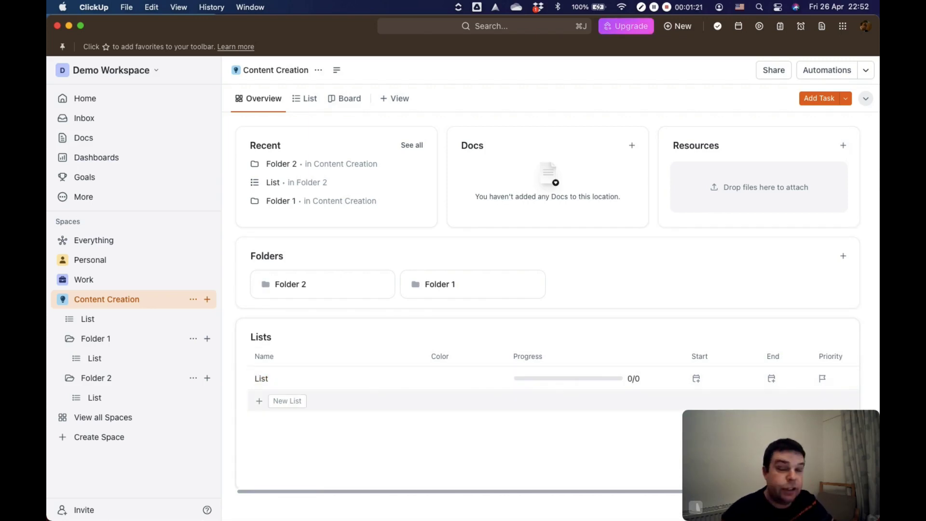
left_click(287, 401)
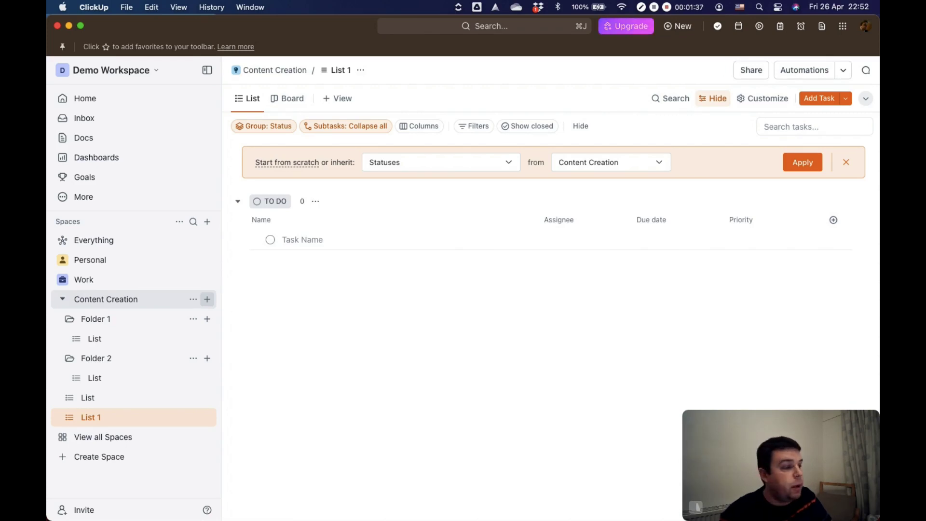
left_click(207, 299)
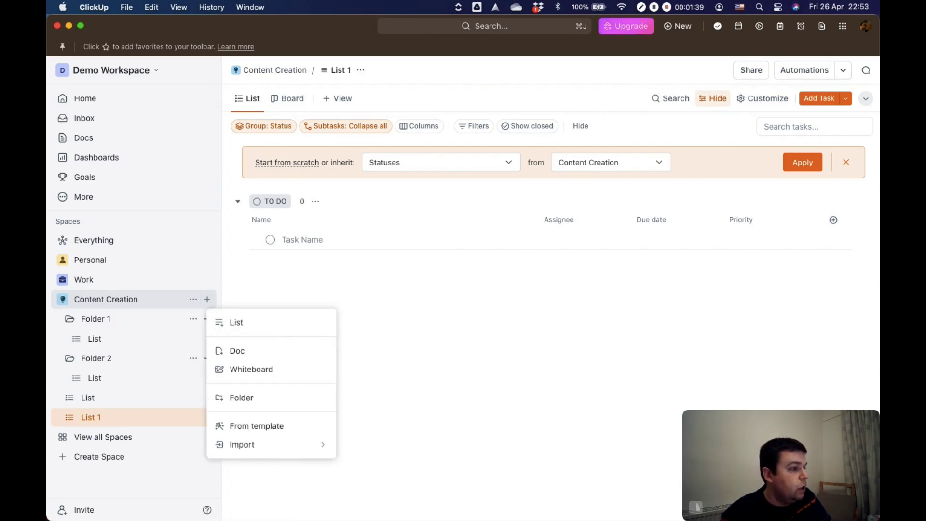
left_click(207, 357)
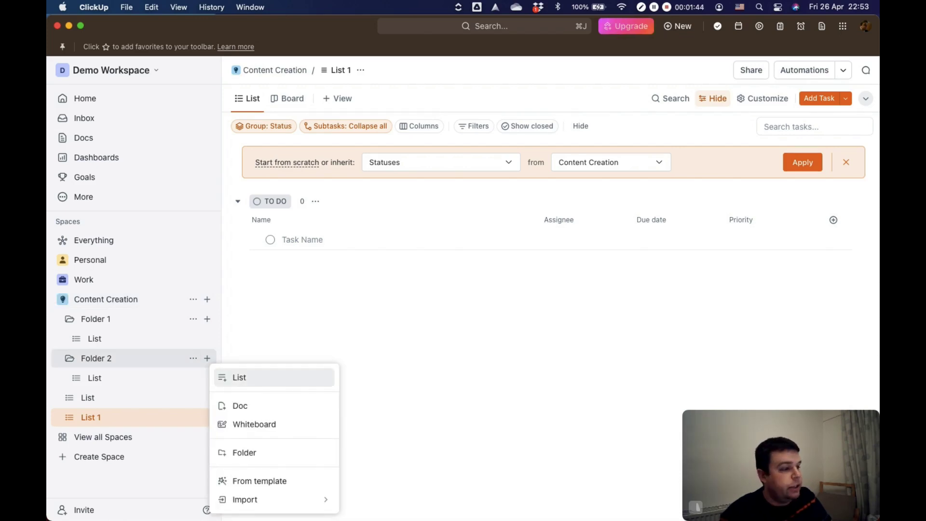
left_click(174, 378)
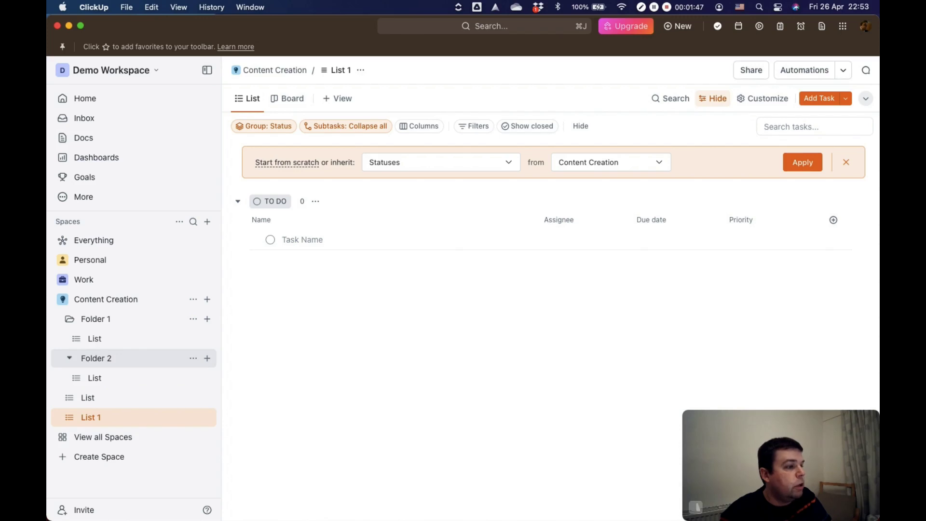
Step: Create a list named List 2 inside Folder 2 from the folder's overview
left_click(96, 358)
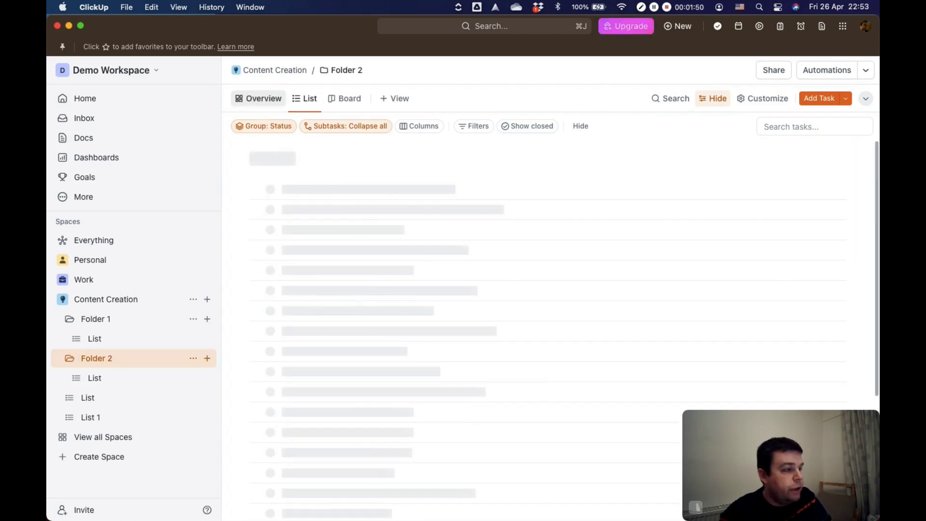
left_click(258, 98)
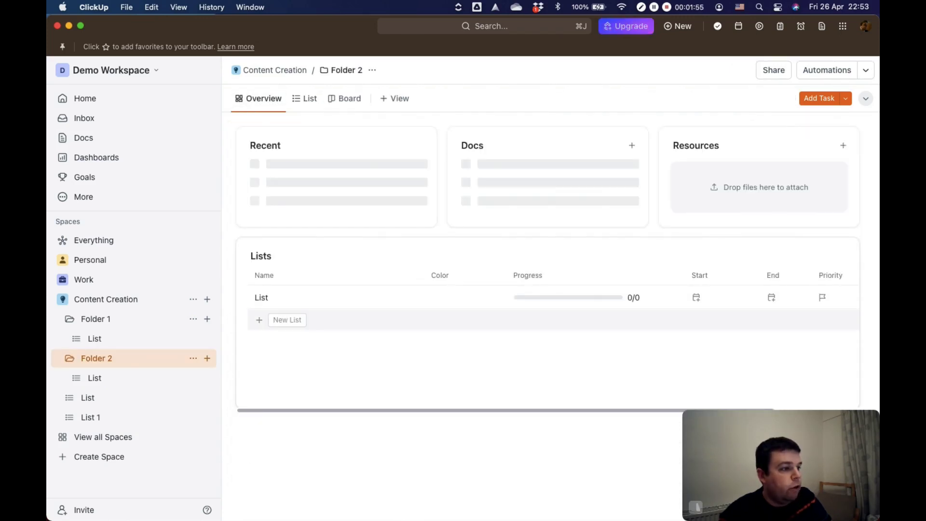
left_click(284, 320)
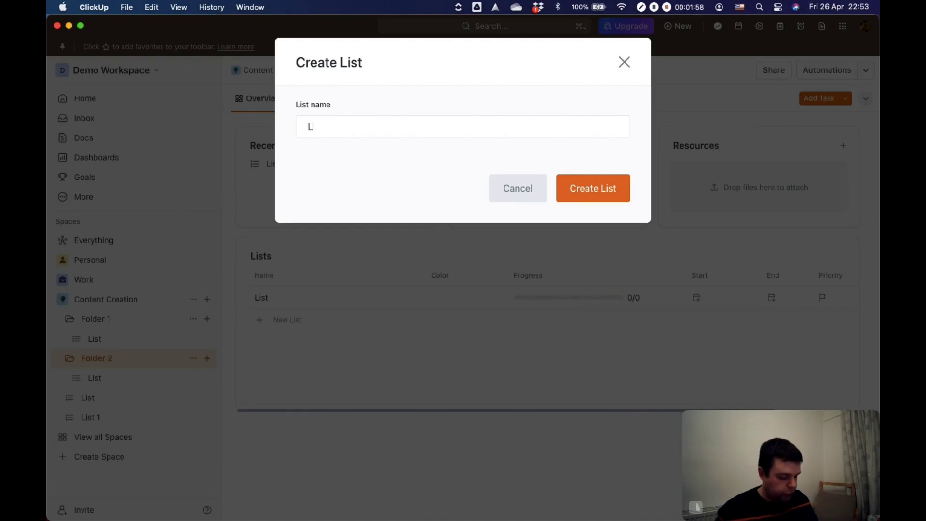
key("Return")
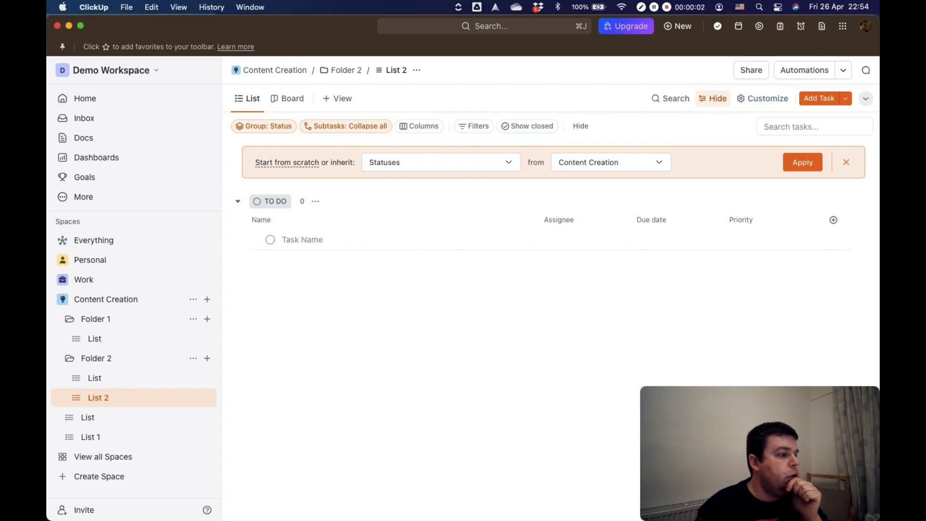
Step: Edit the folder colours to label red as WORK, yellow as PERSONAL and green as BUSINESS, and save the labels
right_click(91, 358)
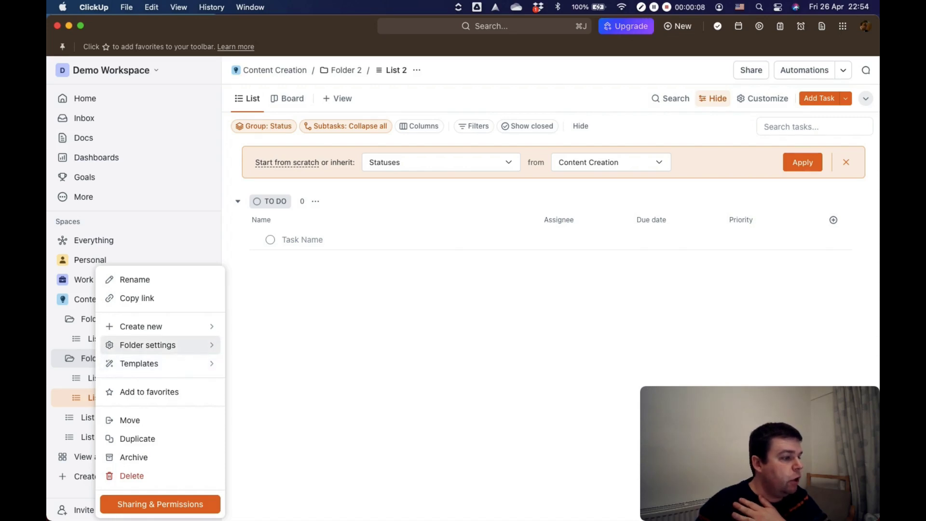
left_click(160, 345)
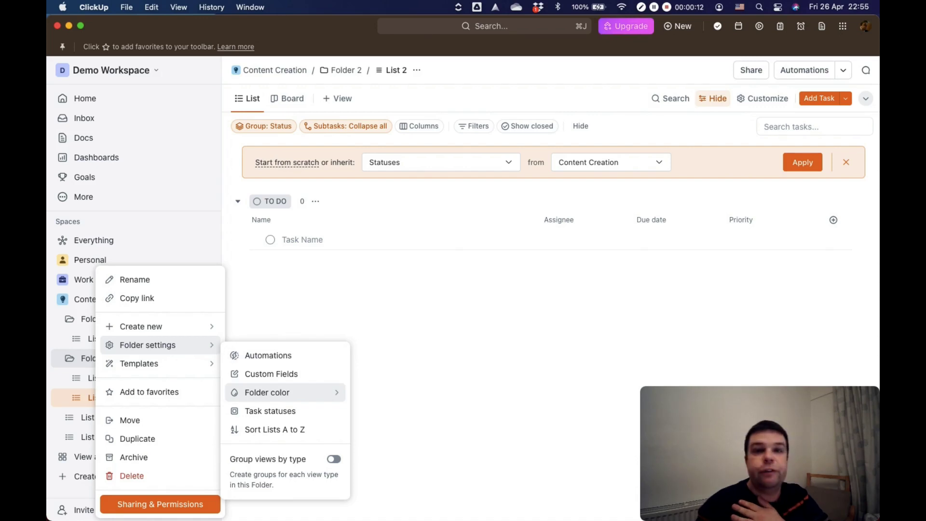
left_click(285, 393)
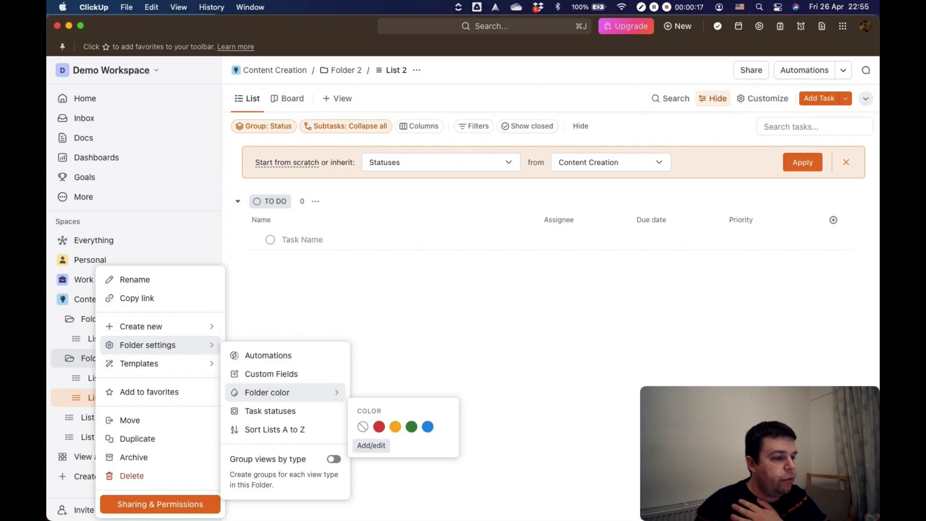
left_click(371, 445)
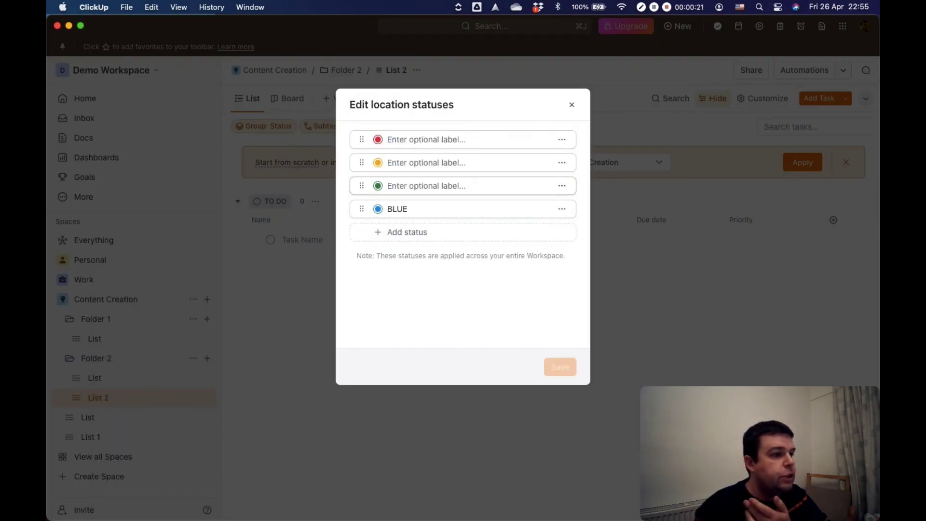
left_click(426, 139)
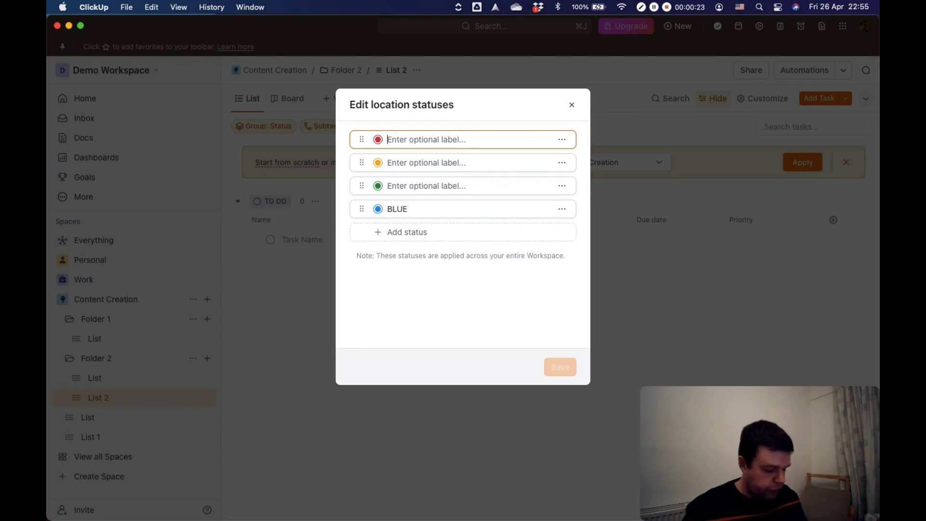
type("WORK")
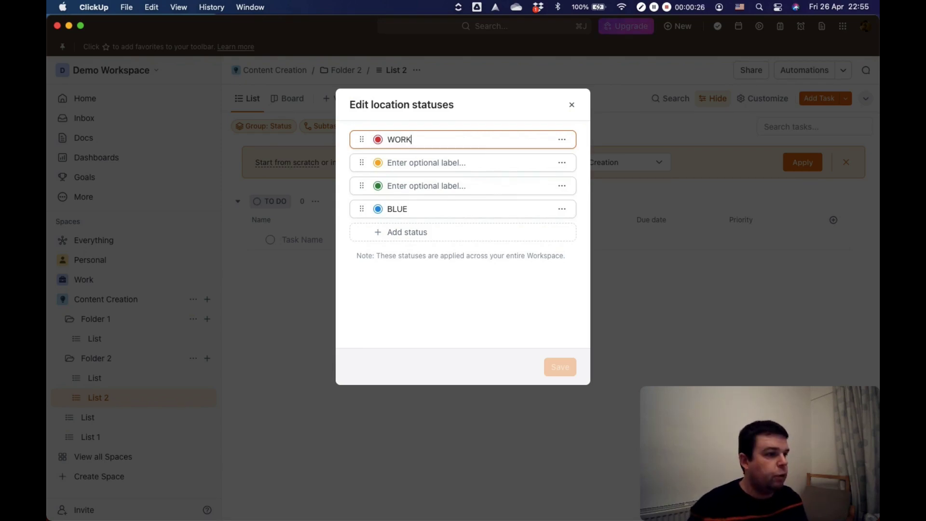
key("Tab")
type("P")
key("Tab")
type("BUSINESS")
key("Return")
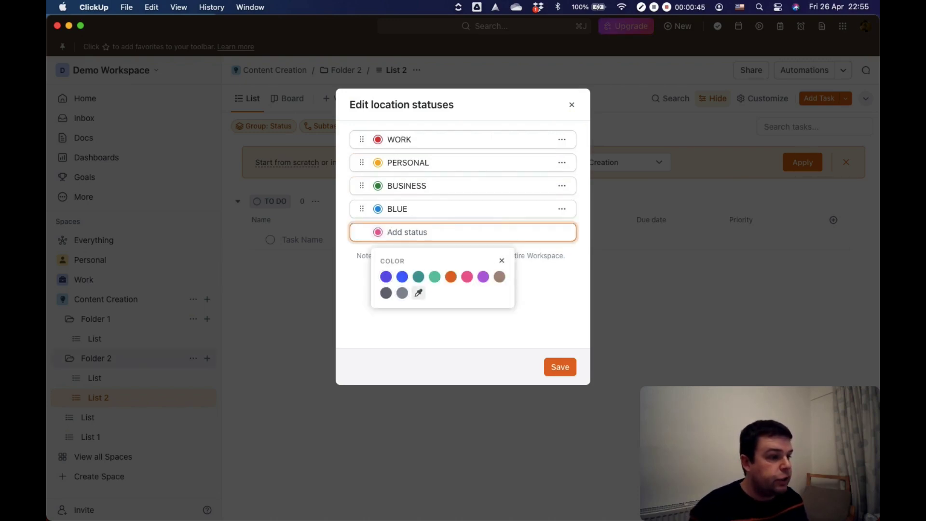
left_click(418, 293)
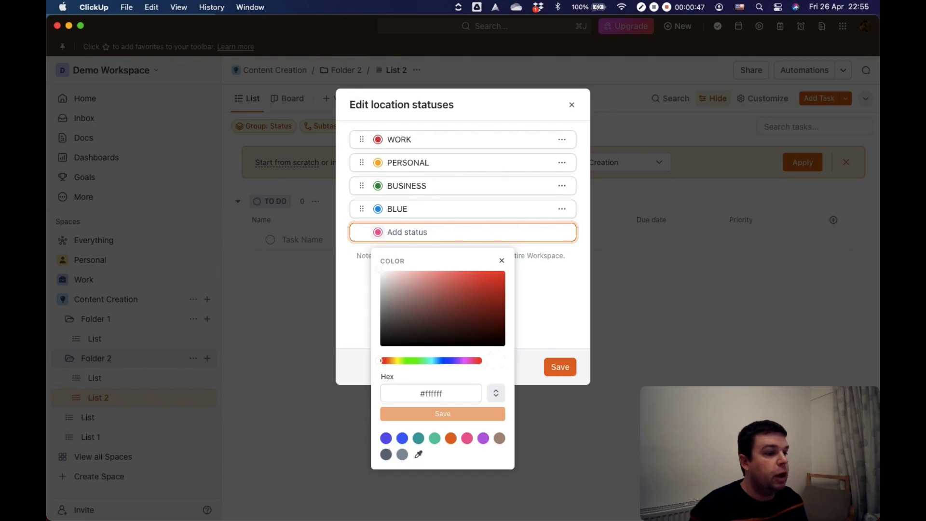
left_click(560, 367)
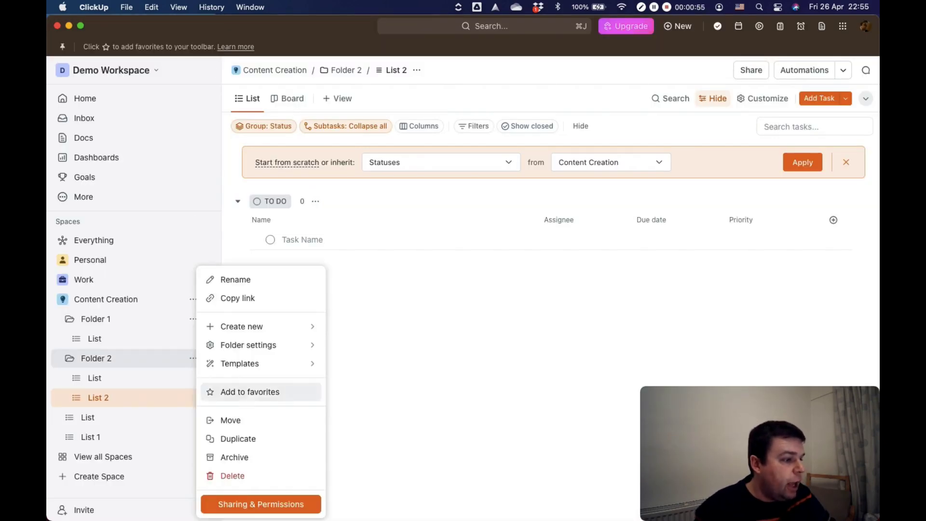
Step: Assign the green BUSINESS colour to Folder 2
left_click(193, 358)
mouse_move(261, 345)
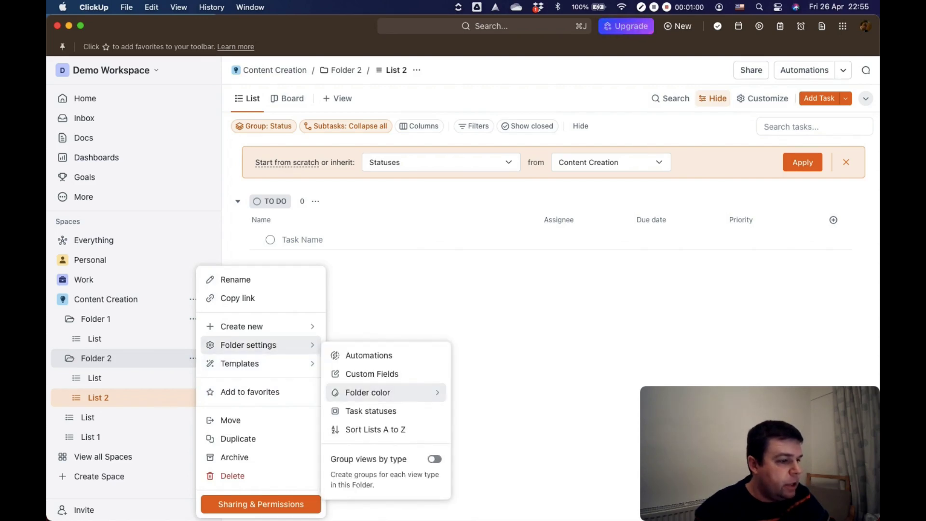
mouse_move(386, 392)
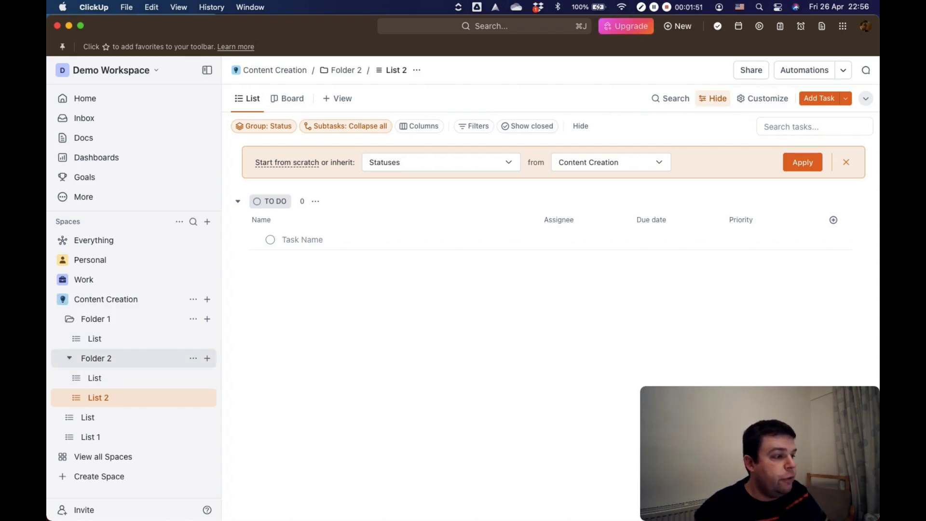
Step: Open Folder 2's overview and review the labelled colour choices behind its BUSINESS tag
left_click(97, 358)
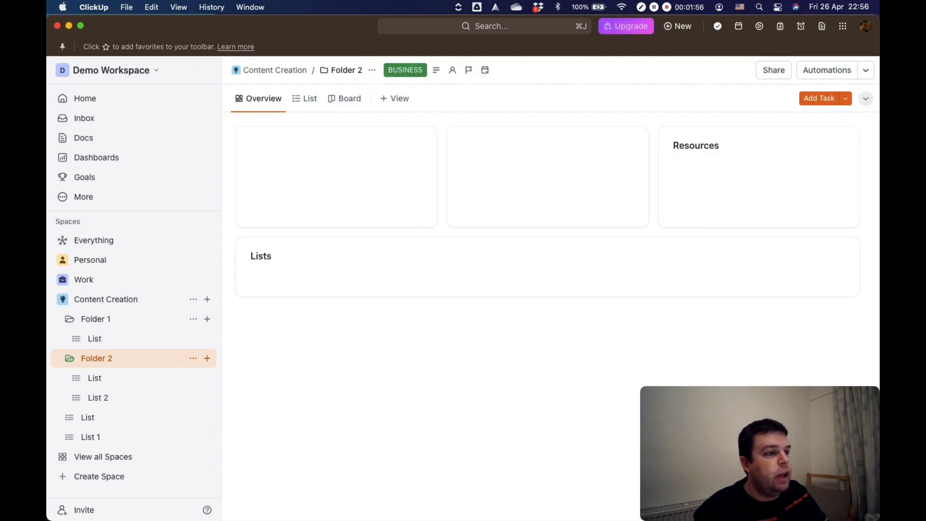
left_click(405, 70)
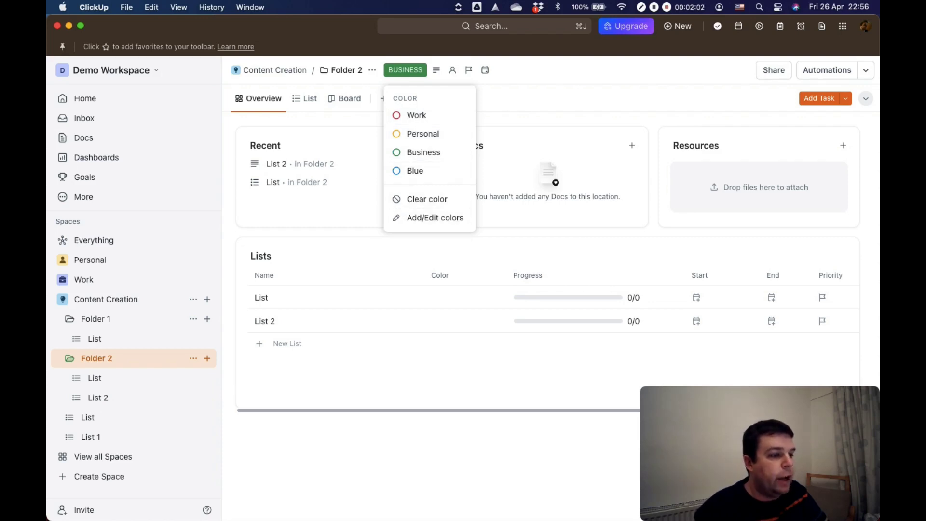
key("Escape")
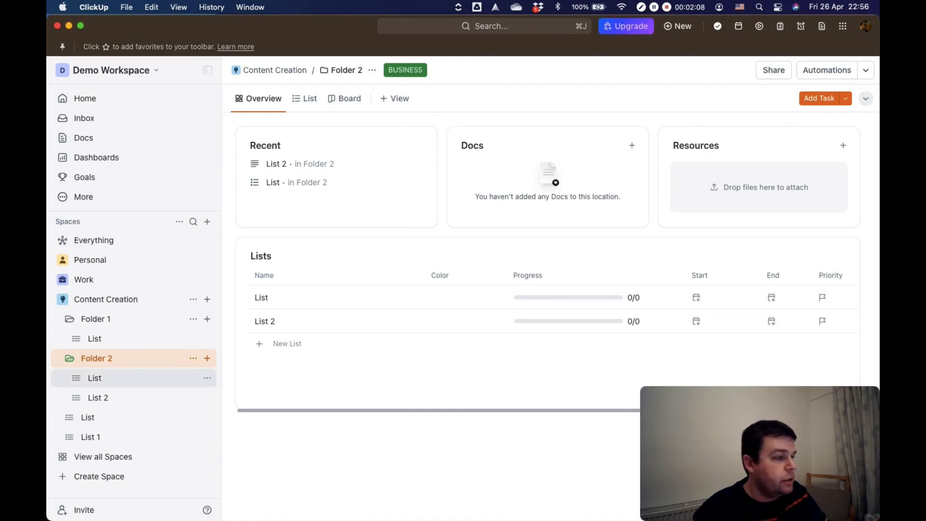
Step: Assign the Business colour to the list named List in Folder 2 and the red Work colour to List 2
left_click(95, 378)
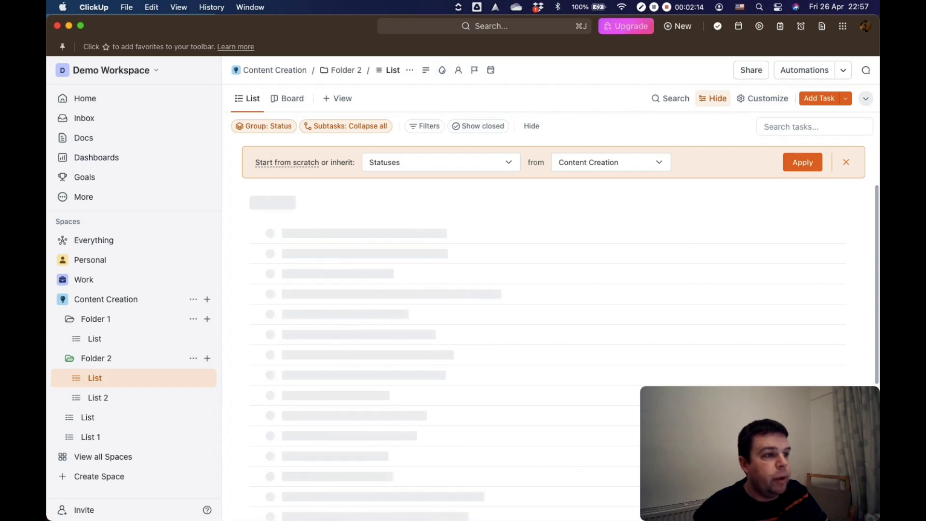
left_click(442, 70)
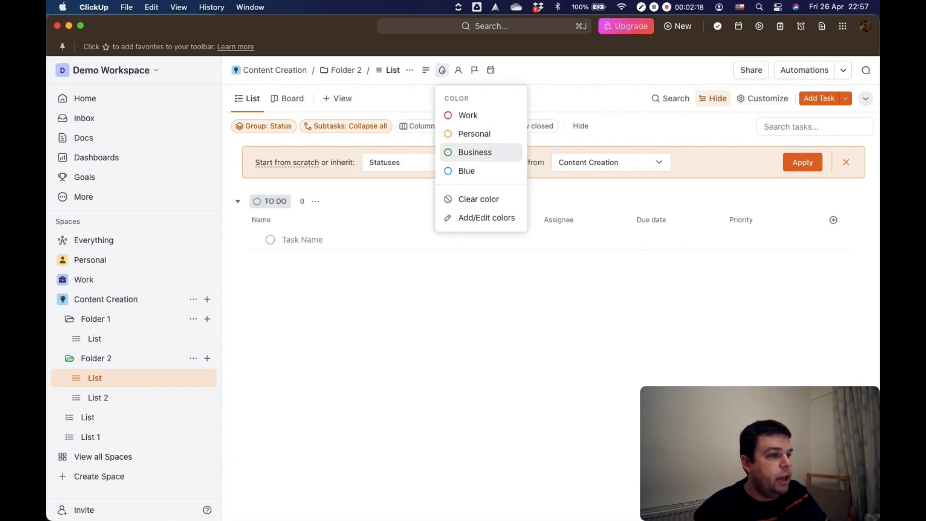
left_click(475, 152)
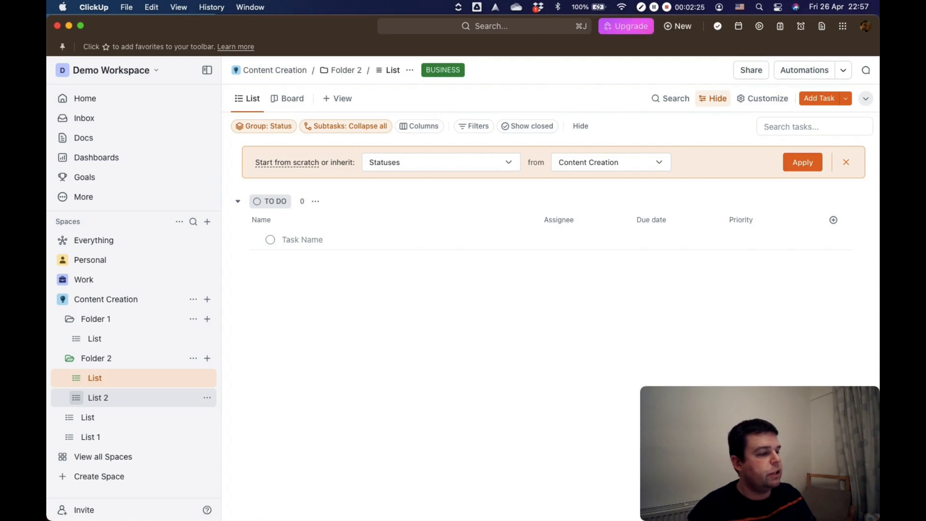
left_click(76, 397)
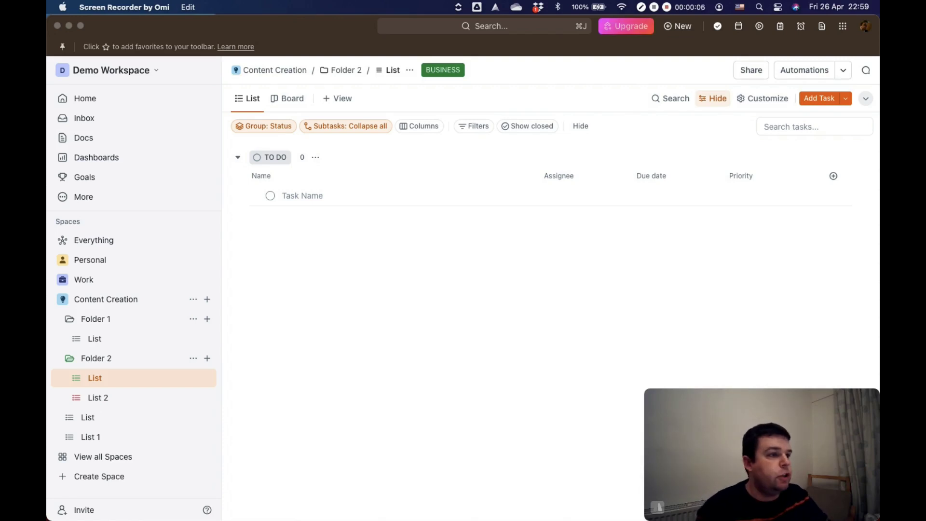
left_click(490, 71)
mouse_move(490, 70)
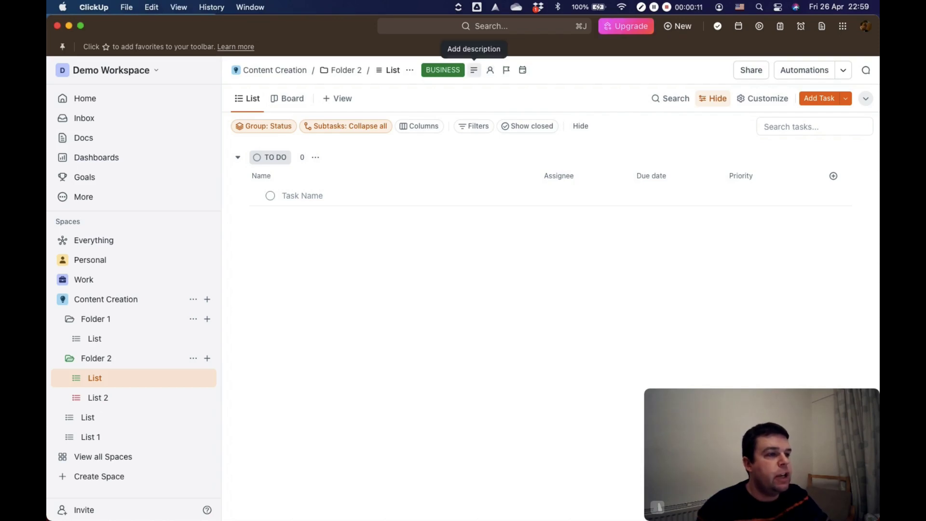
Step: Add the description text "Whatever you want" to the list named List in Folder 2
left_click(473, 70)
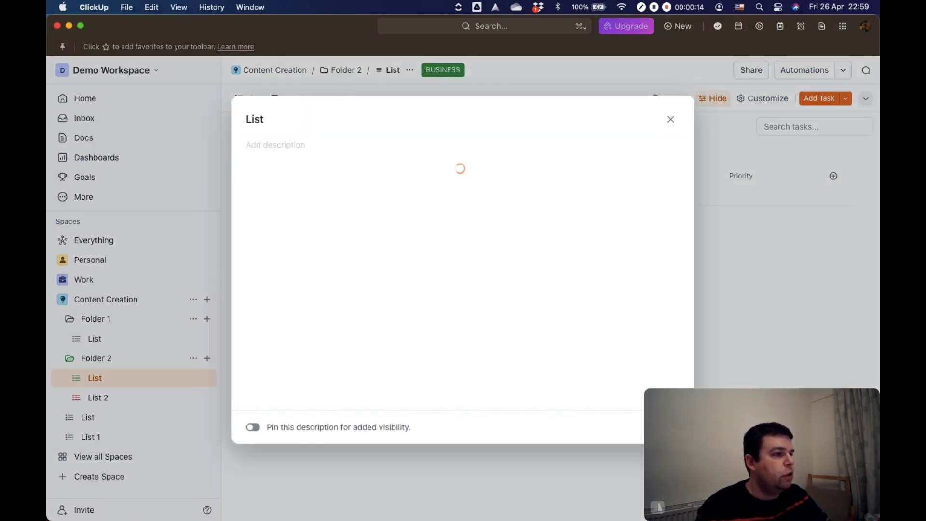
type("Whatever")
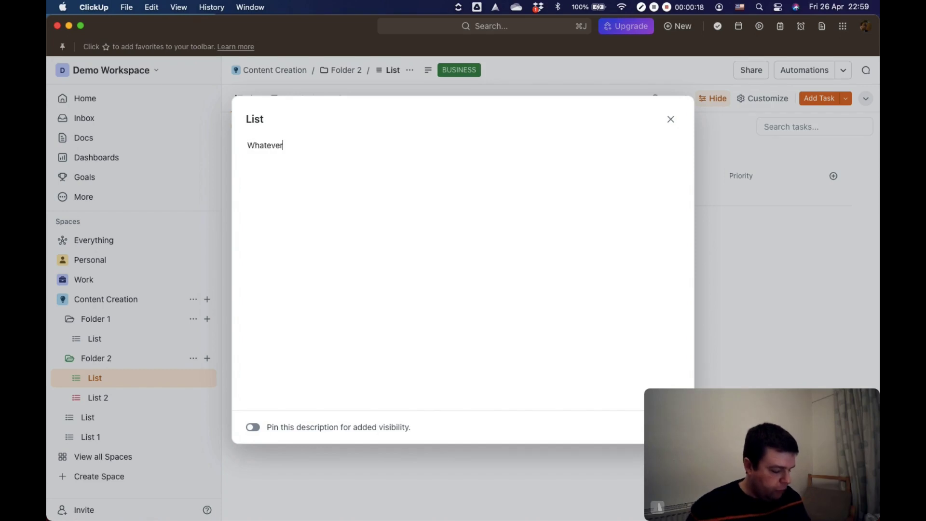
type(" you want")
key("Return")
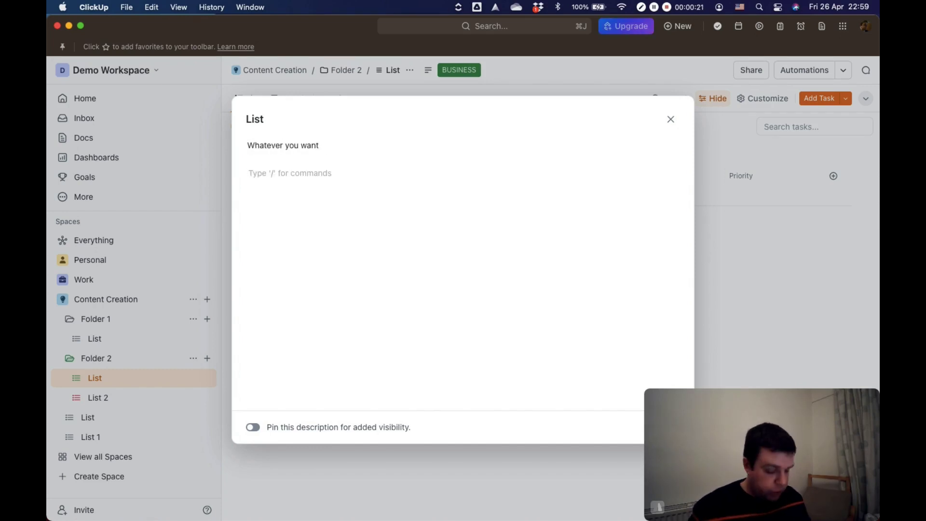
Step: Insert a red banner reading "Important" below the text in the list's description
type("/Banners")
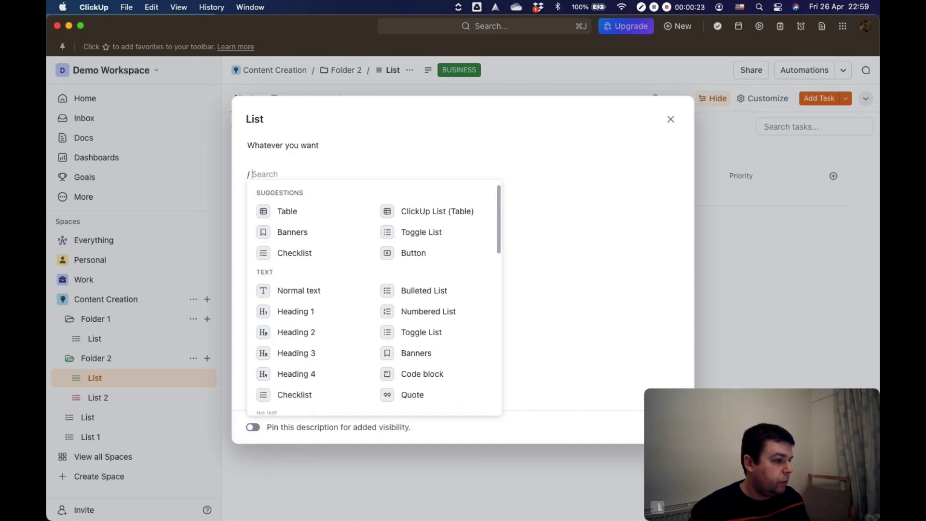
key("Down")
key("Down")
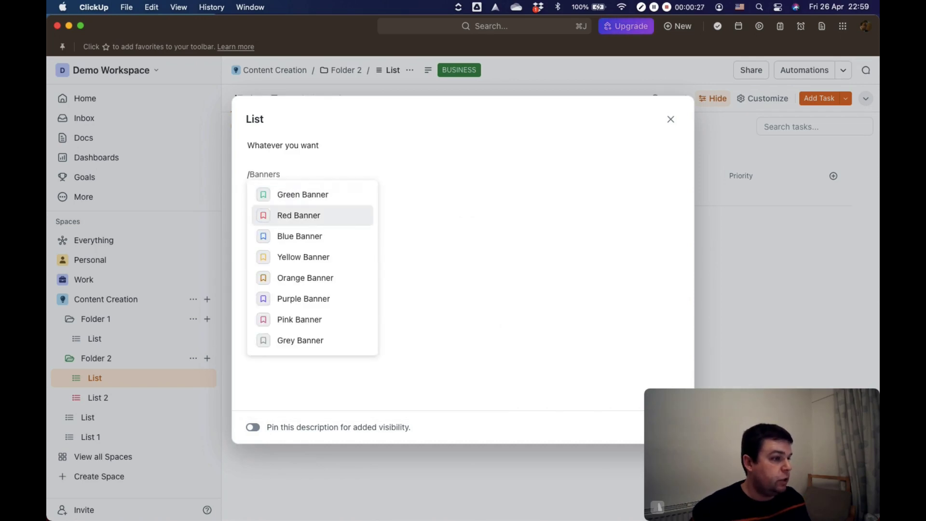
key("Return")
type("Important")
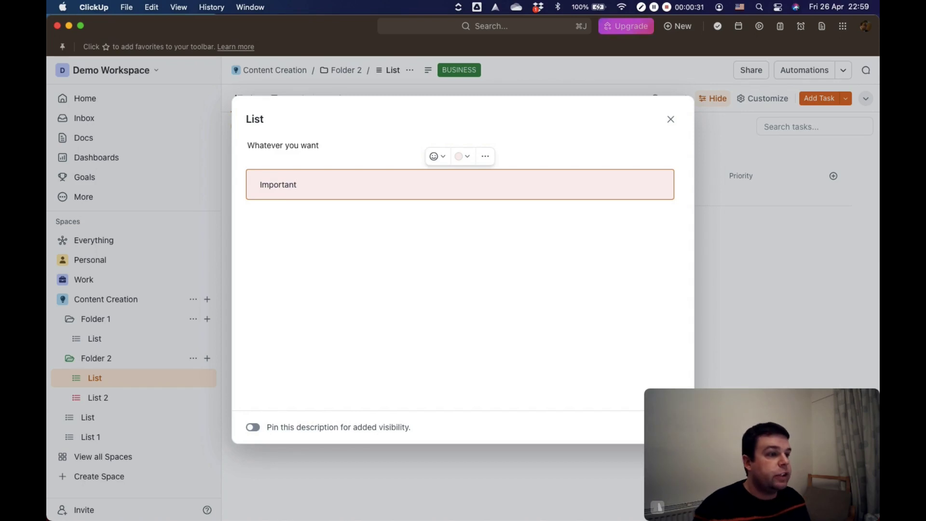
Step: Add a red globe avatar to the Important banner and close the description
left_click(434, 155)
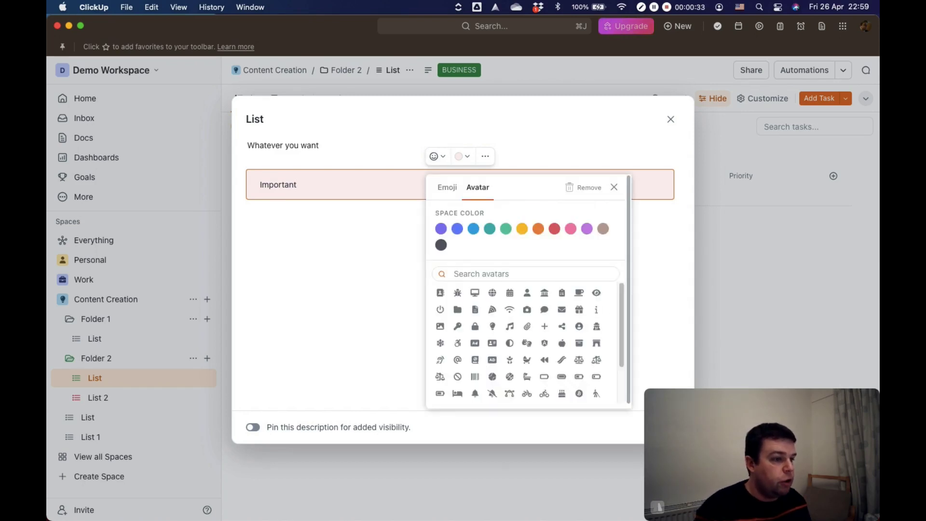
left_click(554, 229)
left_click(492, 293)
left_click(670, 119)
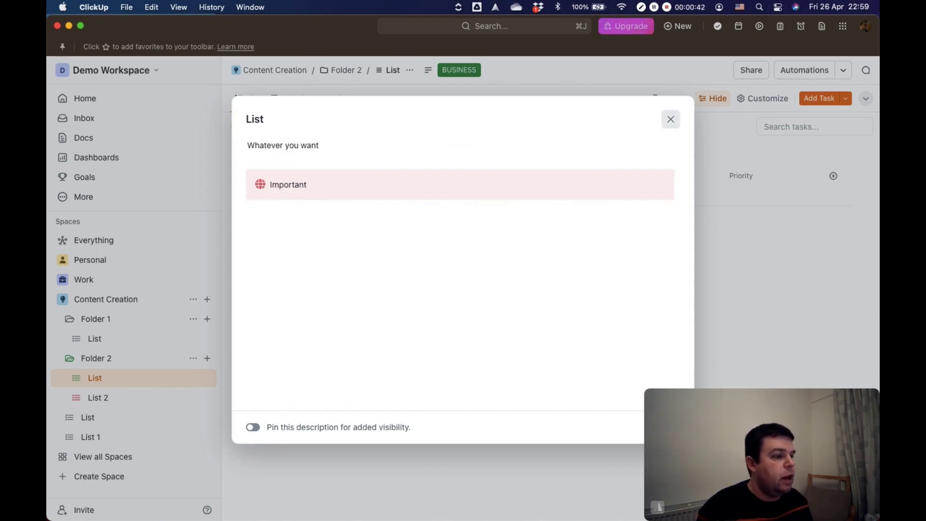
Step: Pin the list's description for added visibility and close it
left_click(428, 70)
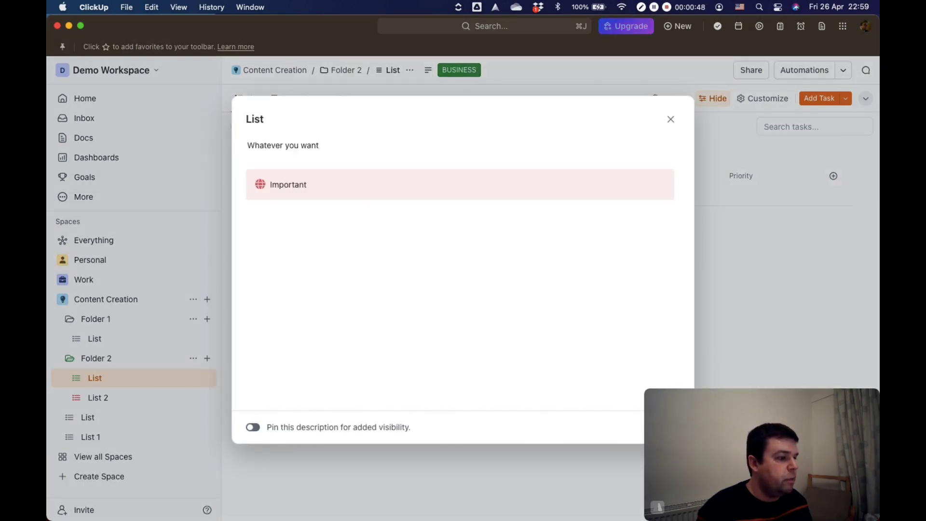
left_click(253, 427)
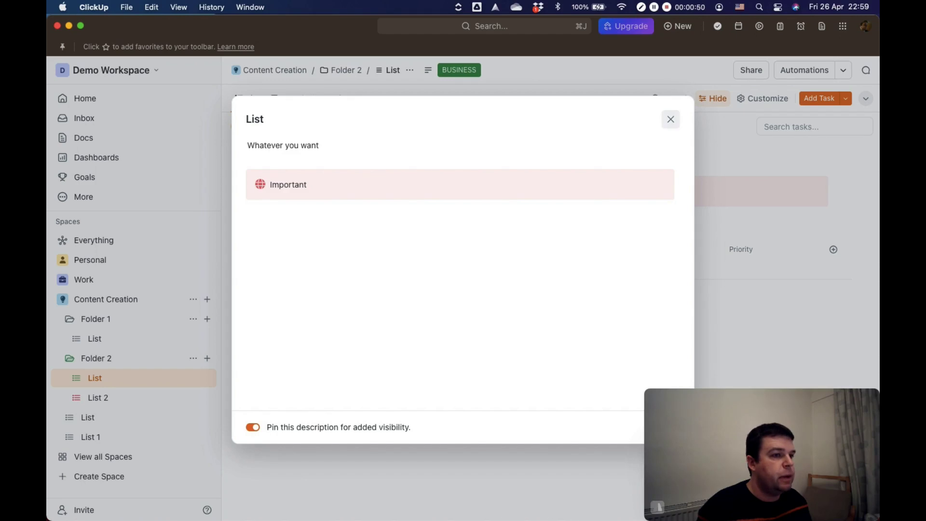
left_click(671, 119)
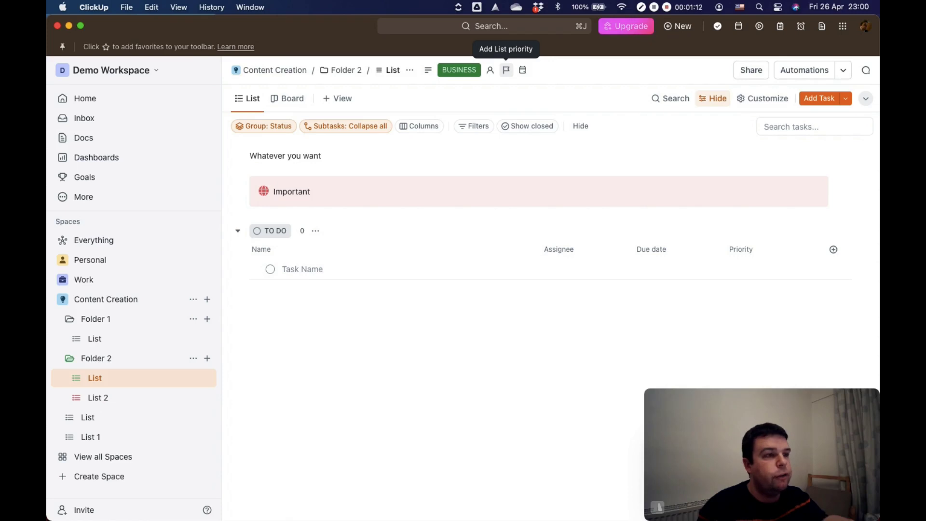
Step: Try to add a priority to the Folder 2 list, and set the list's due date to Tomorrow
left_click(506, 70)
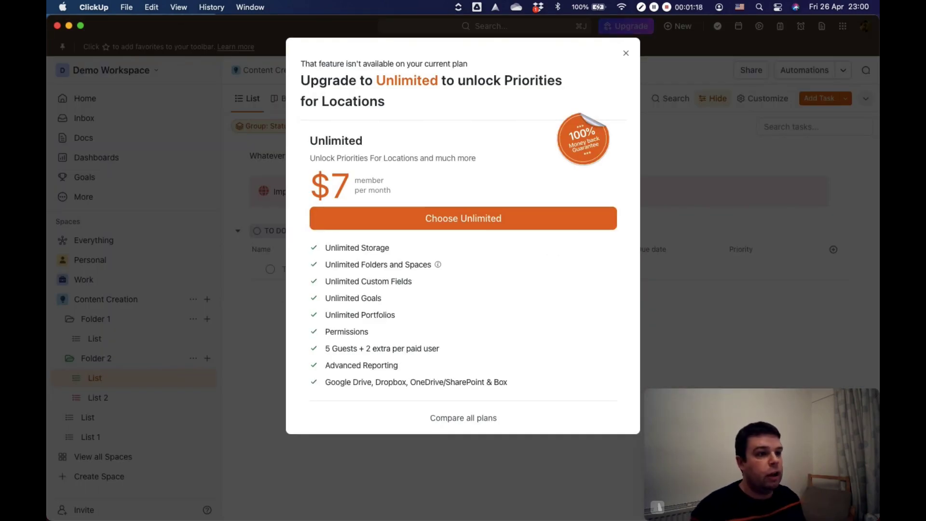
left_click(626, 53)
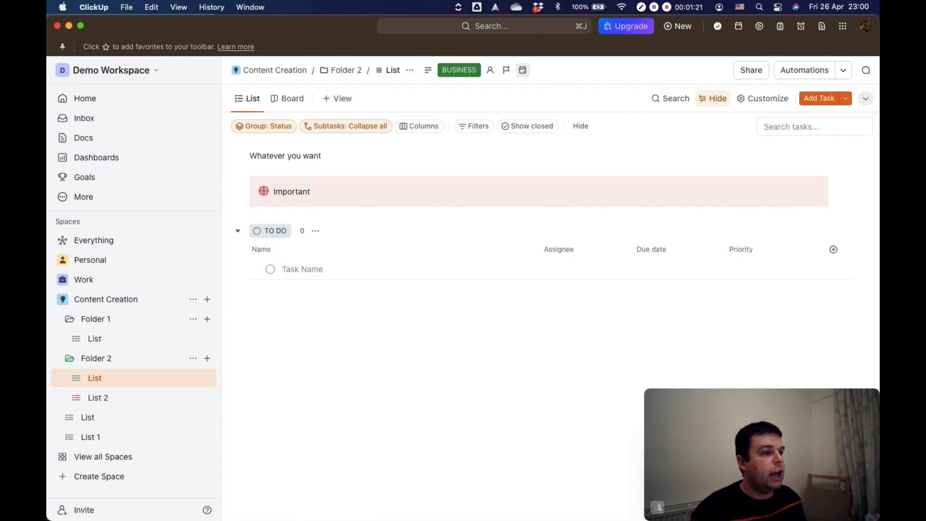
left_click(522, 69)
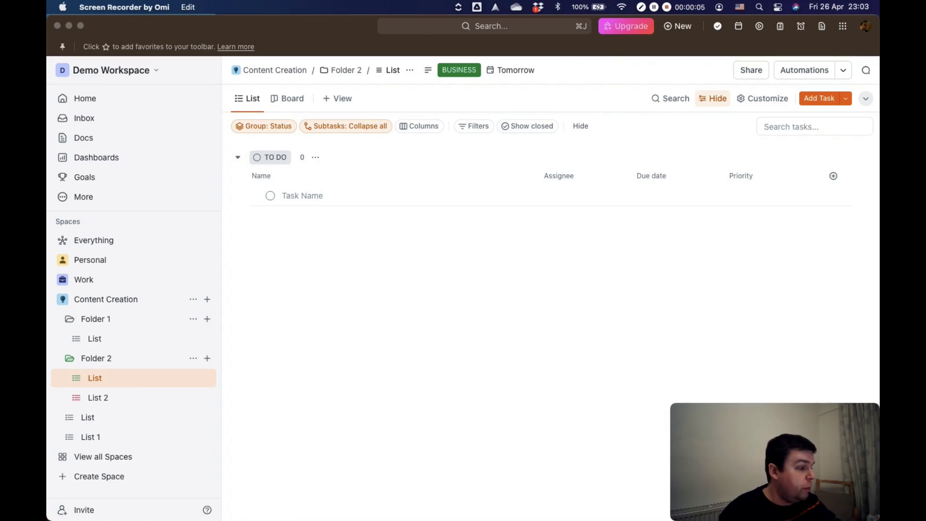
Step: Move List 1 into Folder 2 above its other lists and collapse the folder
key("super+Tab")
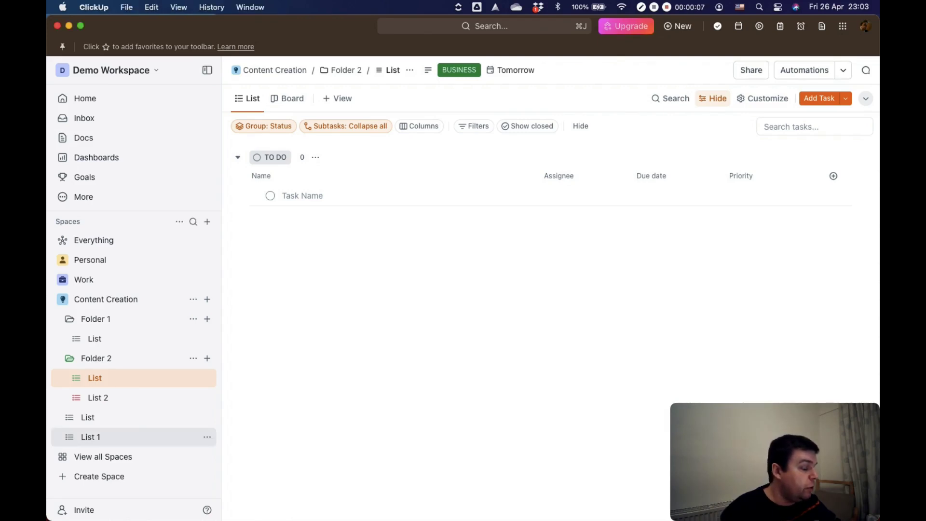
left_click_drag(90, 437, 97, 379)
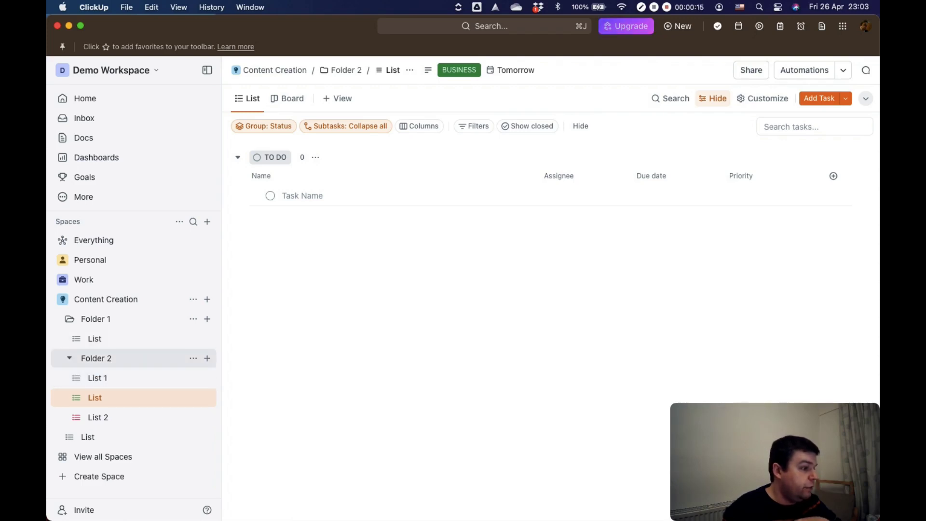
left_click(69, 357)
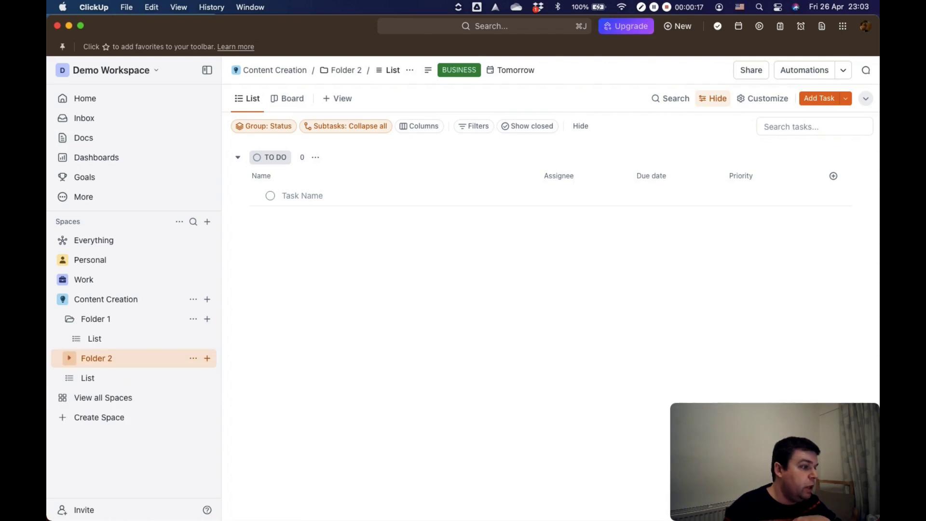
Step: Move List 2 from Folder 2 to the first place in Folder 1 and collapse Folder 2
left_click(69, 358)
left_click_drag(96, 417, 97, 338)
left_click(69, 377)
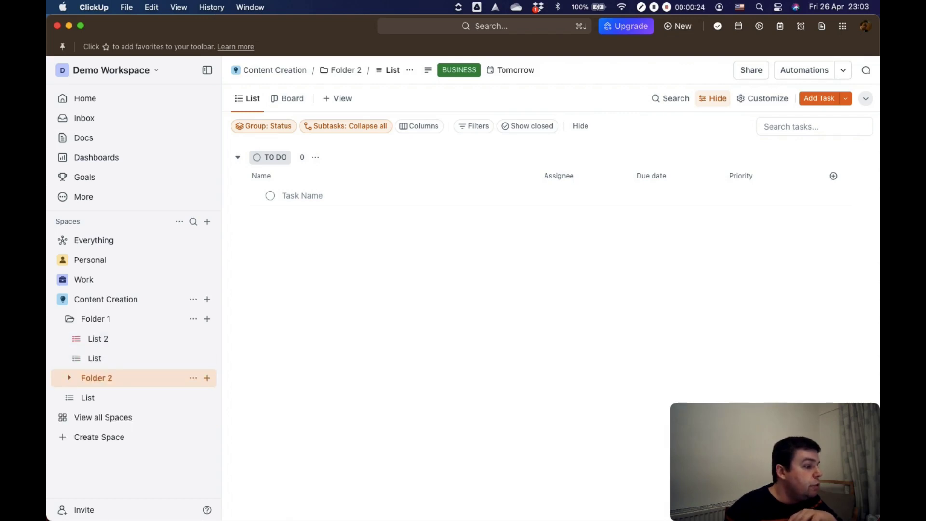
Step: Move Folder 2 and the standalone list named List from the Content Creation space into the Work space
left_click_drag(97, 377, 101, 292)
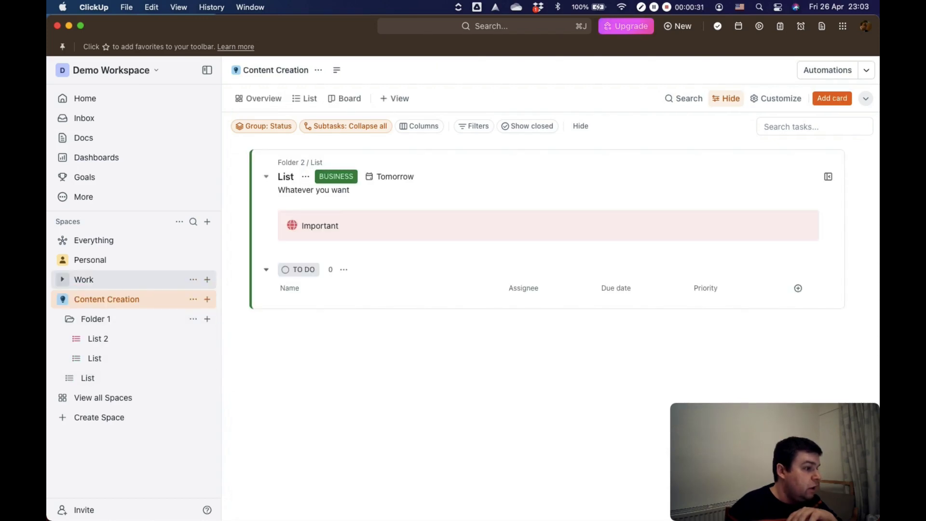
left_click(61, 279)
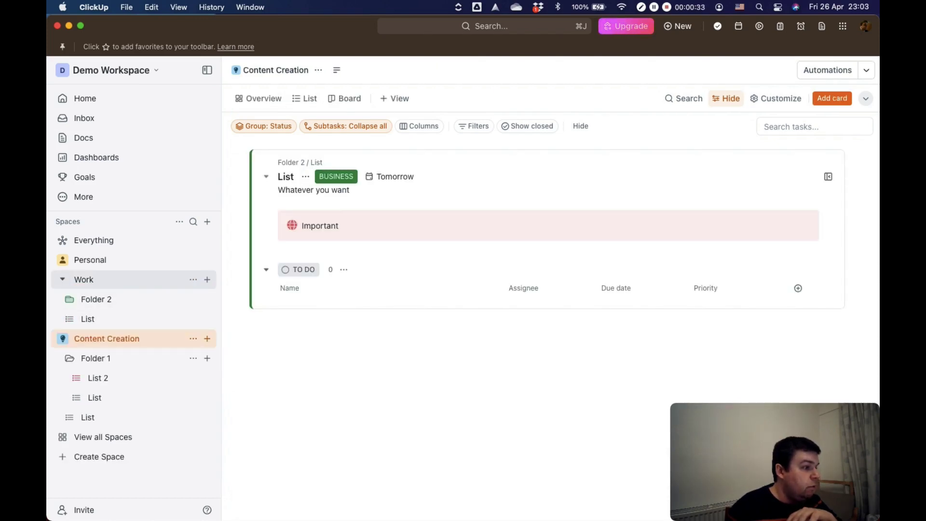
left_click_drag(87, 417, 91, 319)
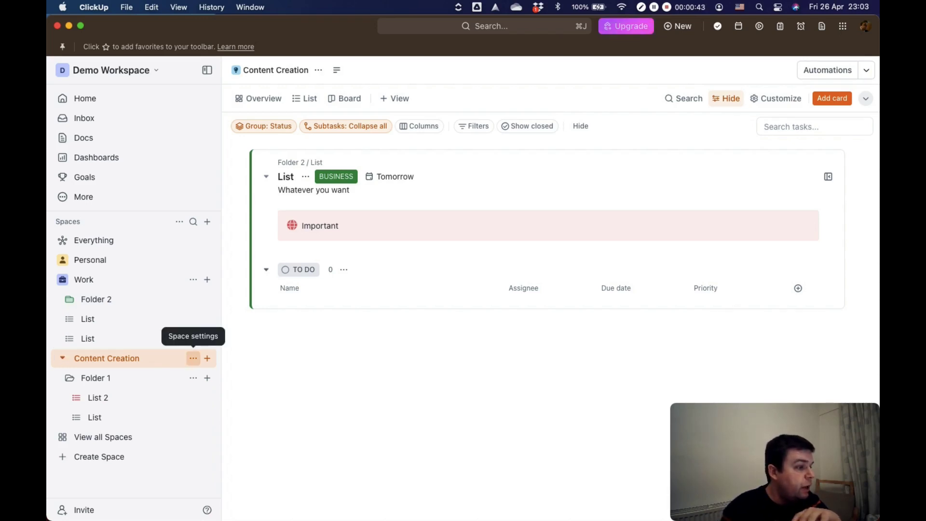
Step: Sort the items in the Content Creation space from A to Z
left_click(193, 359)
left_click(193, 358)
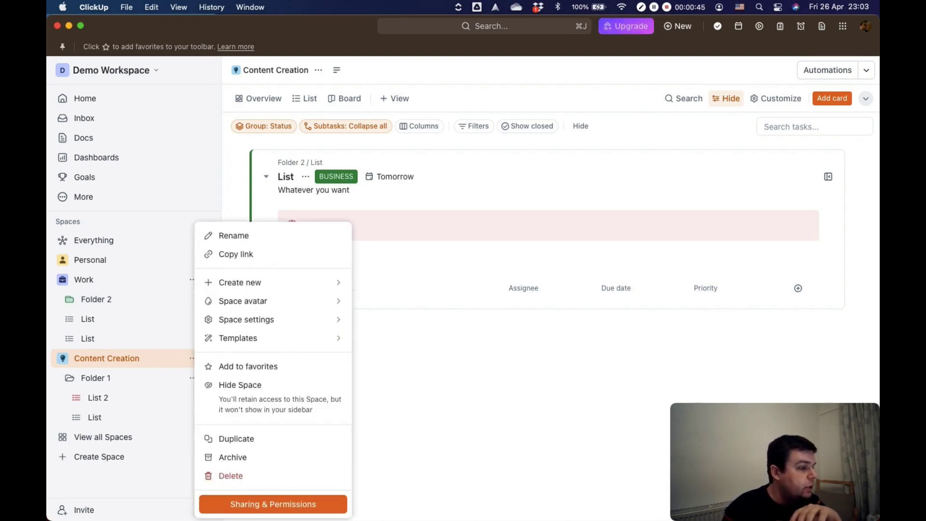
mouse_move(270, 319)
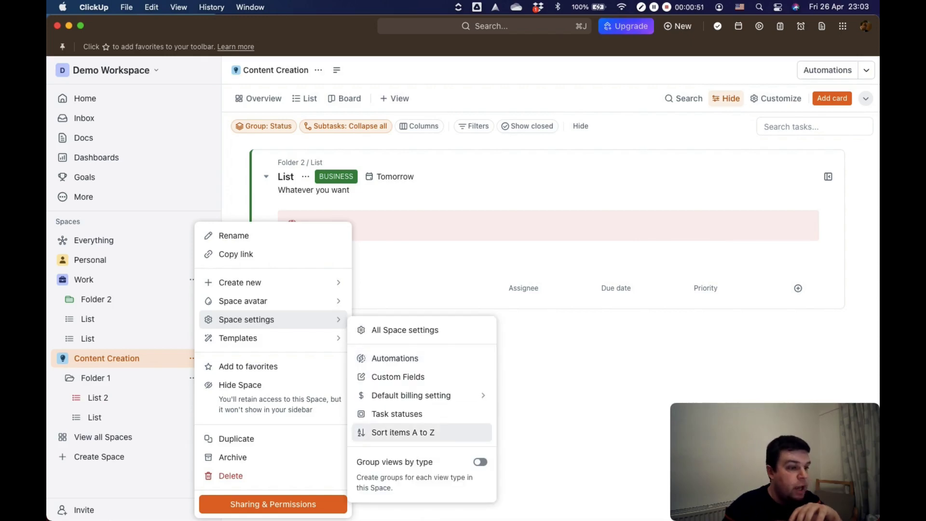
left_click(403, 432)
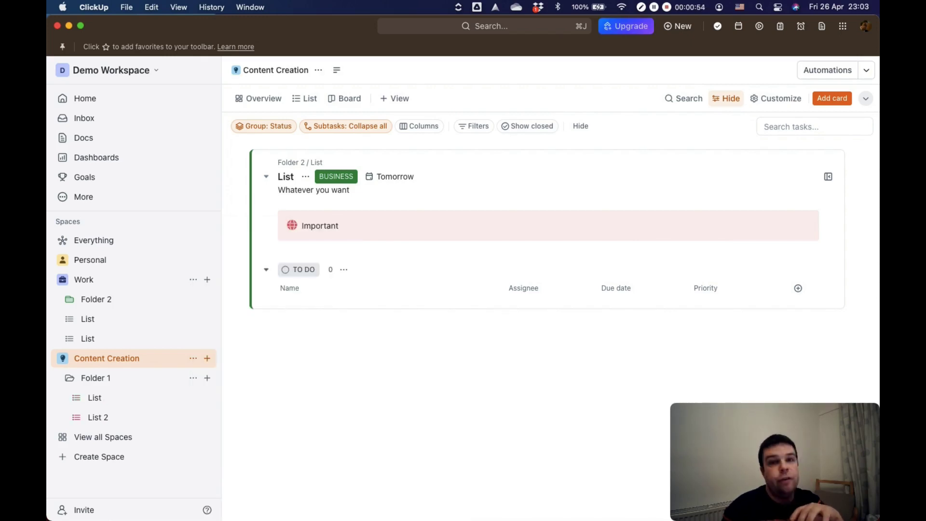
Step: Sort the lists inside Folder 1 from A to Z
left_click(192, 377)
mouse_move(260, 344)
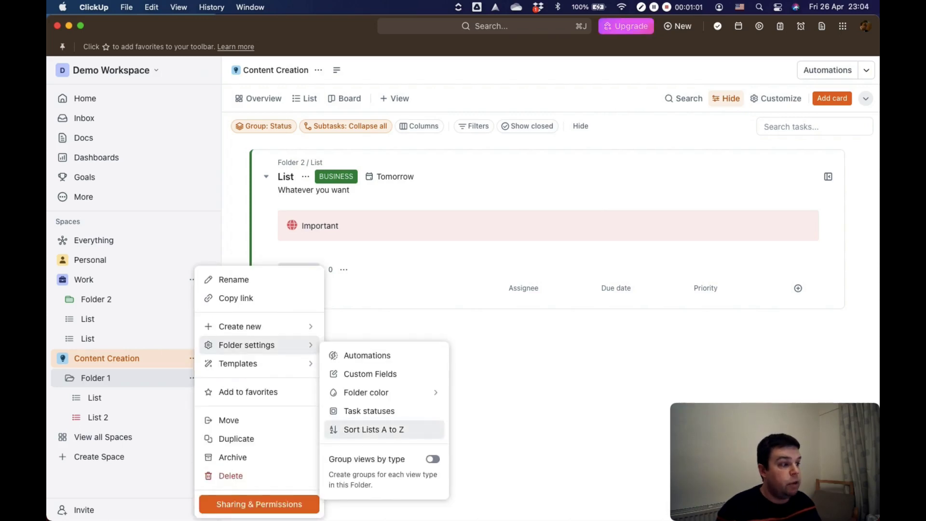
left_click(374, 429)
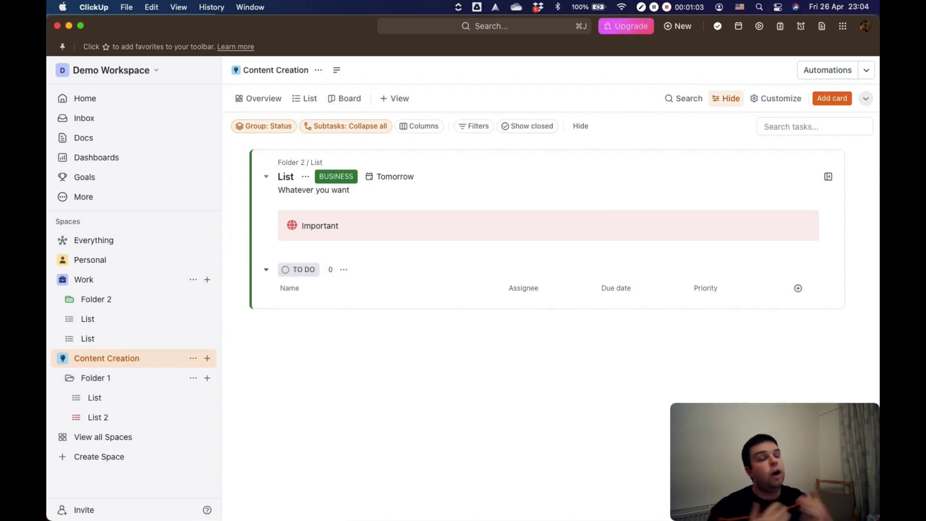